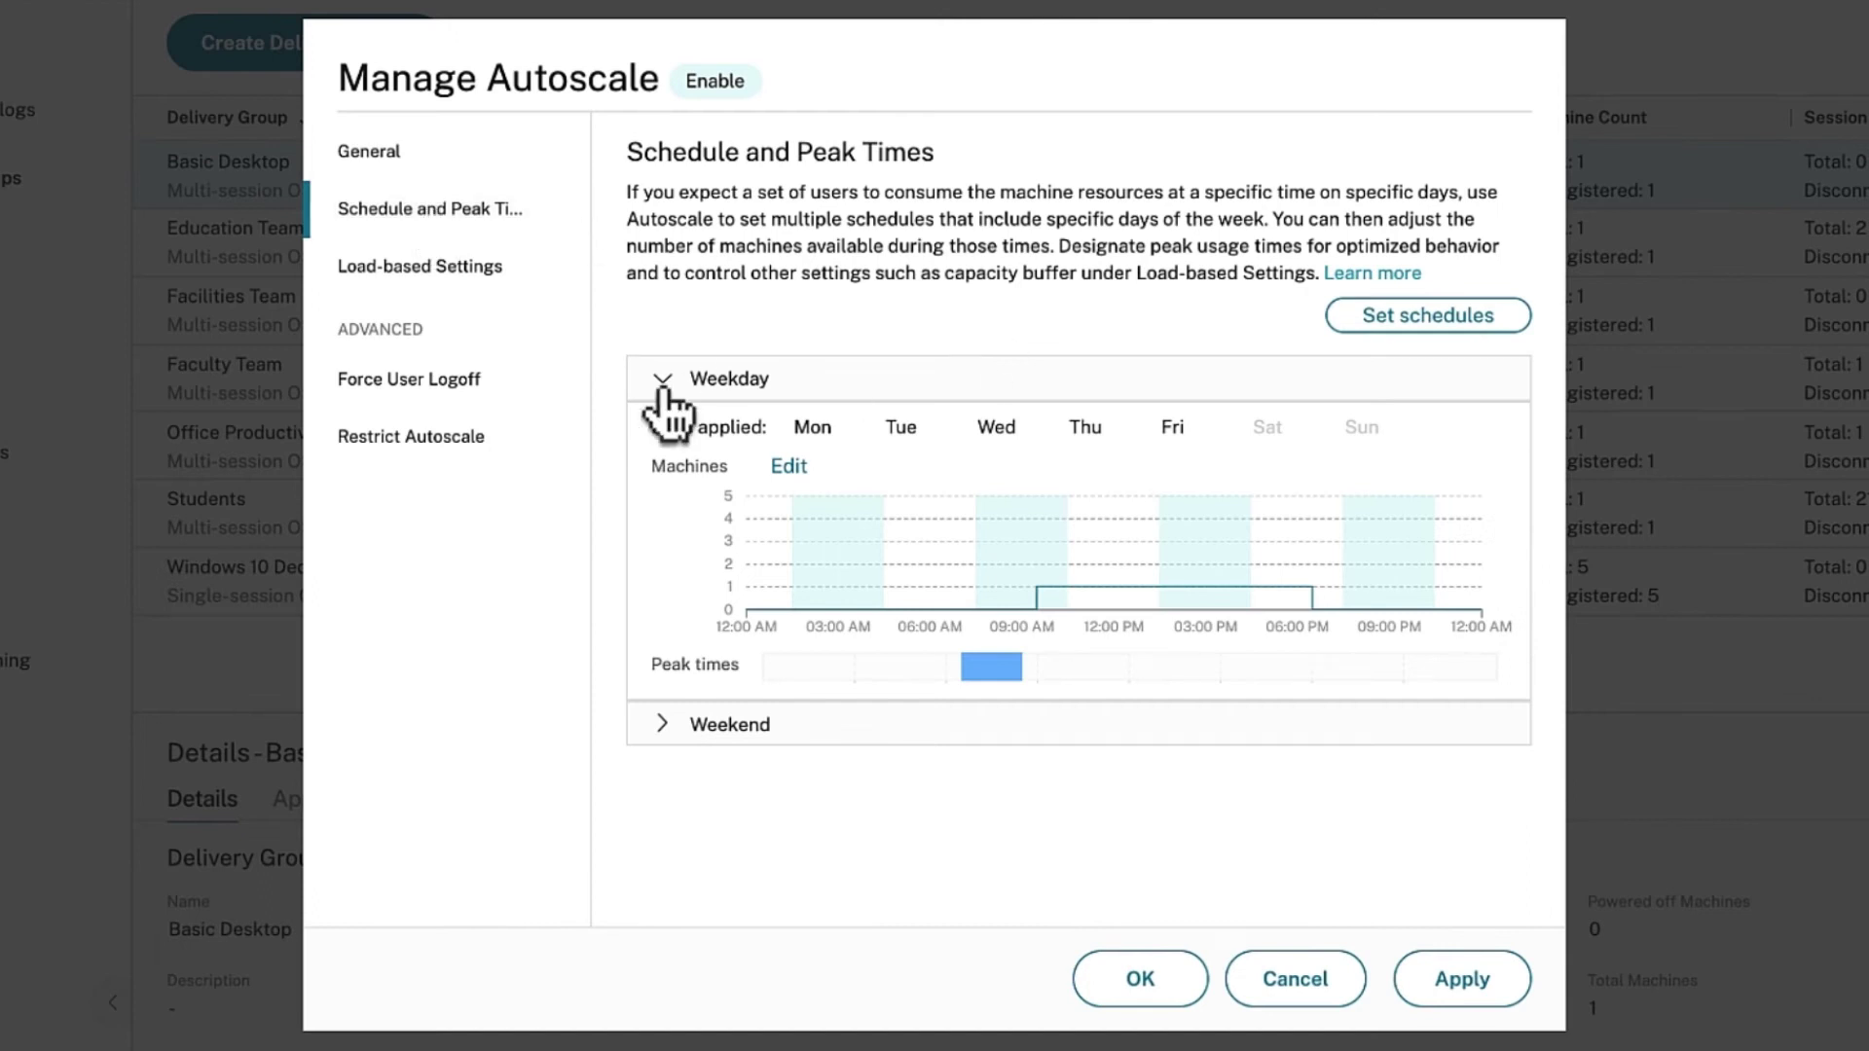
- Switch from the Weekday to the Weekend schedule, then select the 10% off-peak capacity buffer value
{"action": "left_click", "coordinate": [662, 385]}
{"action": "left_click", "coordinate": [662, 432]}
{"action": "left_click", "coordinate": [438, 267]}
{"action": "double_click", "coordinate": [1210, 396]}
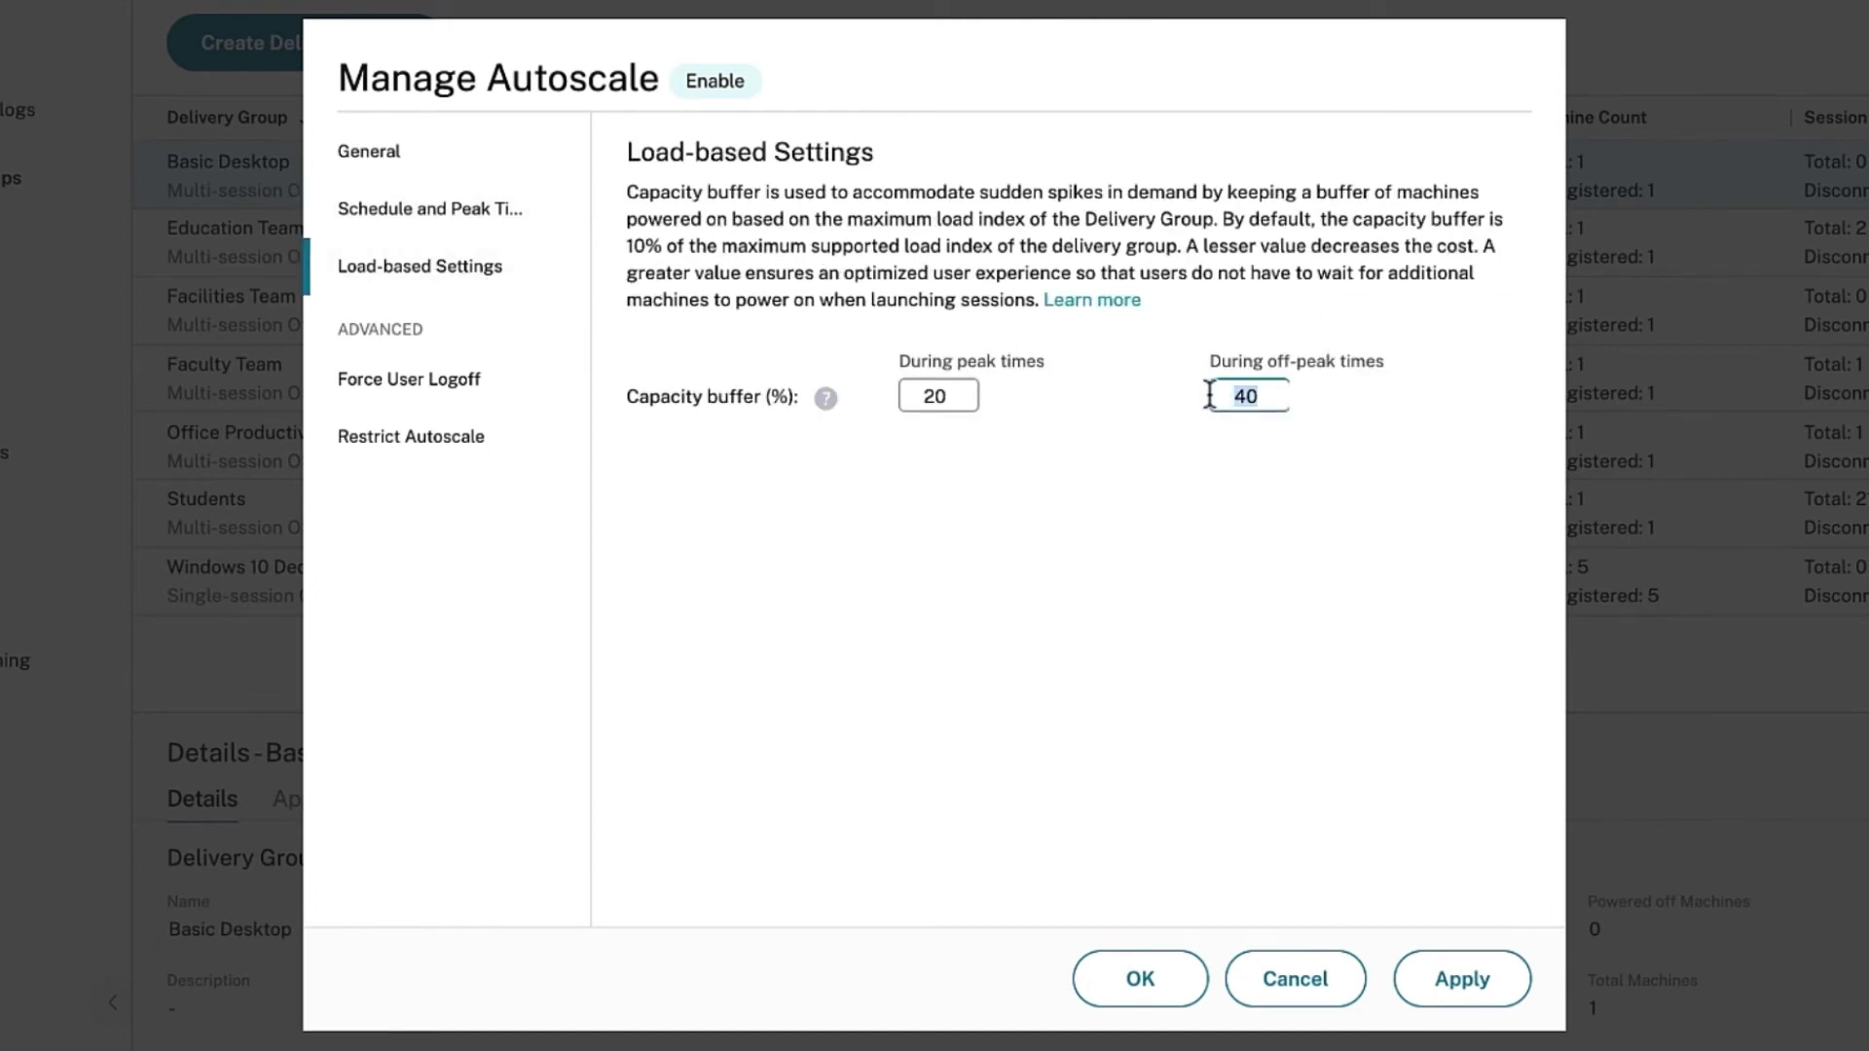
- Enable tag restriction under Restrict Autoscale and bring up NJ TAG in the tag list
{"action": "left_click", "coordinate": [416, 438]}
{"action": "left_click", "coordinate": [638, 283]}
{"action": "left_click", "coordinate": [694, 325]}
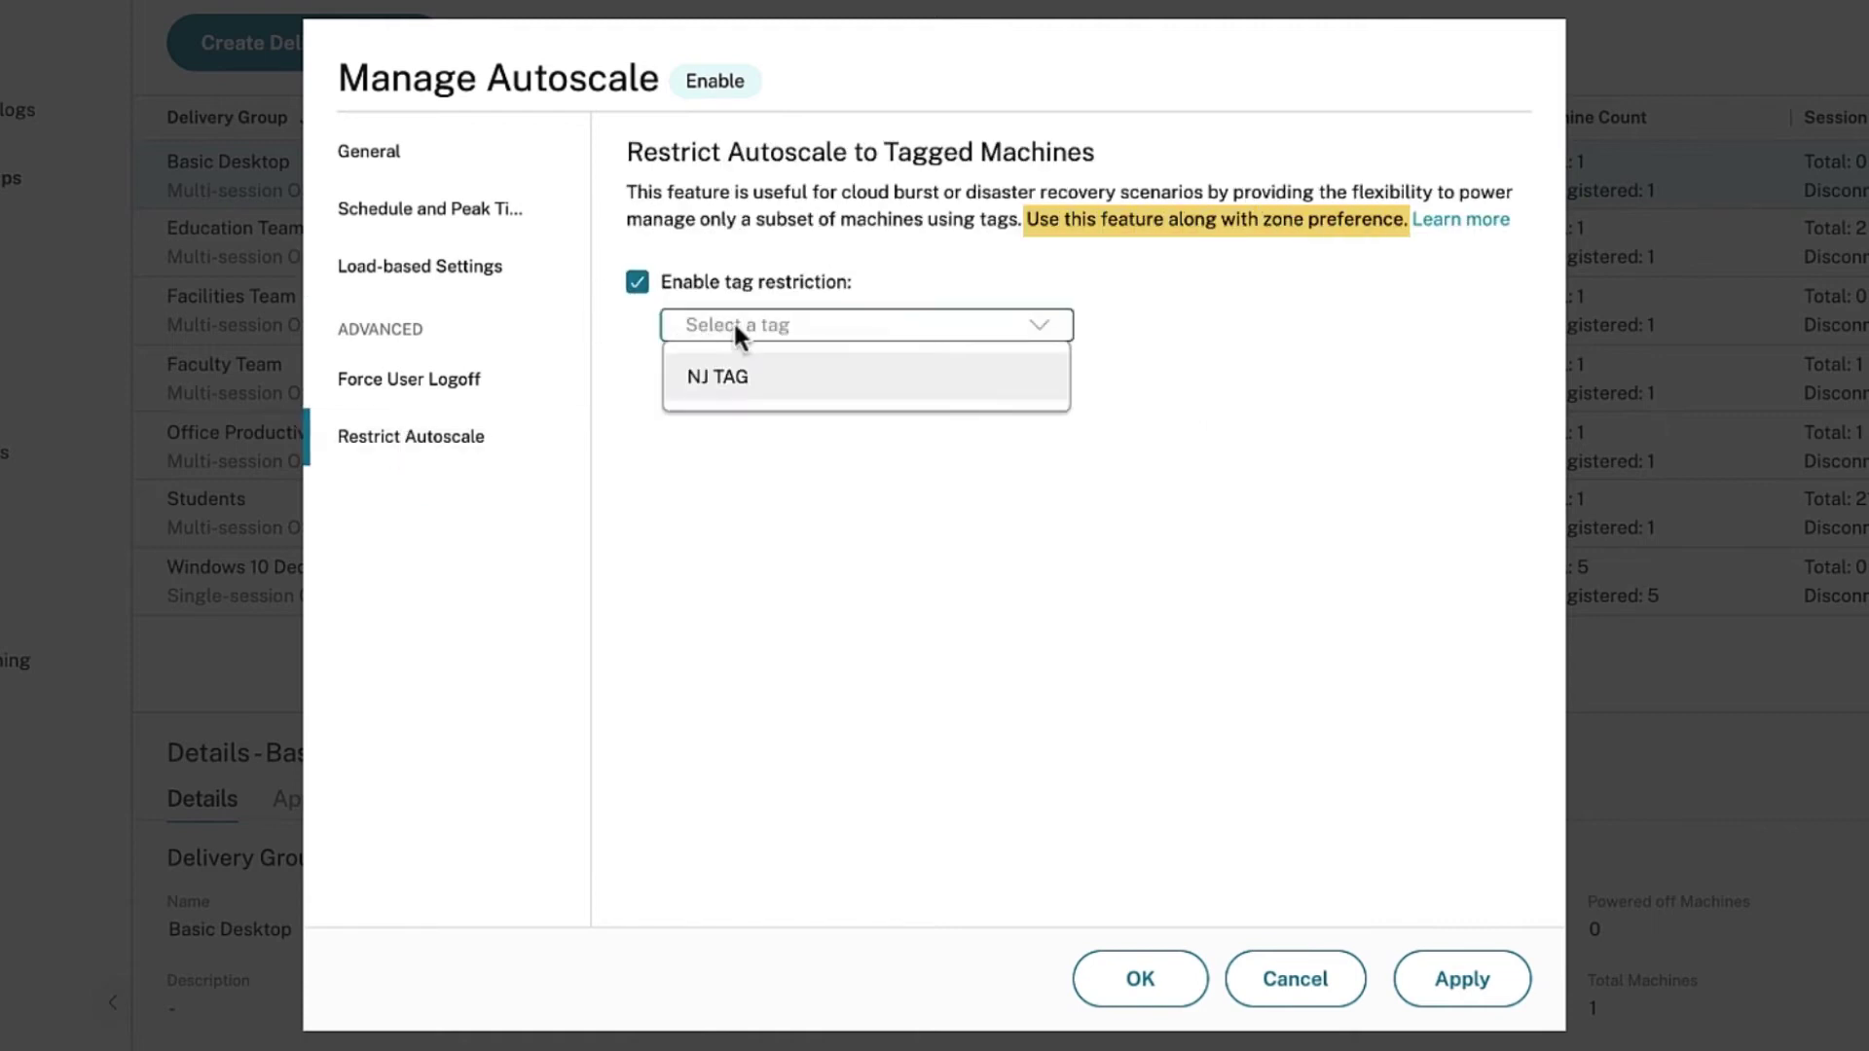